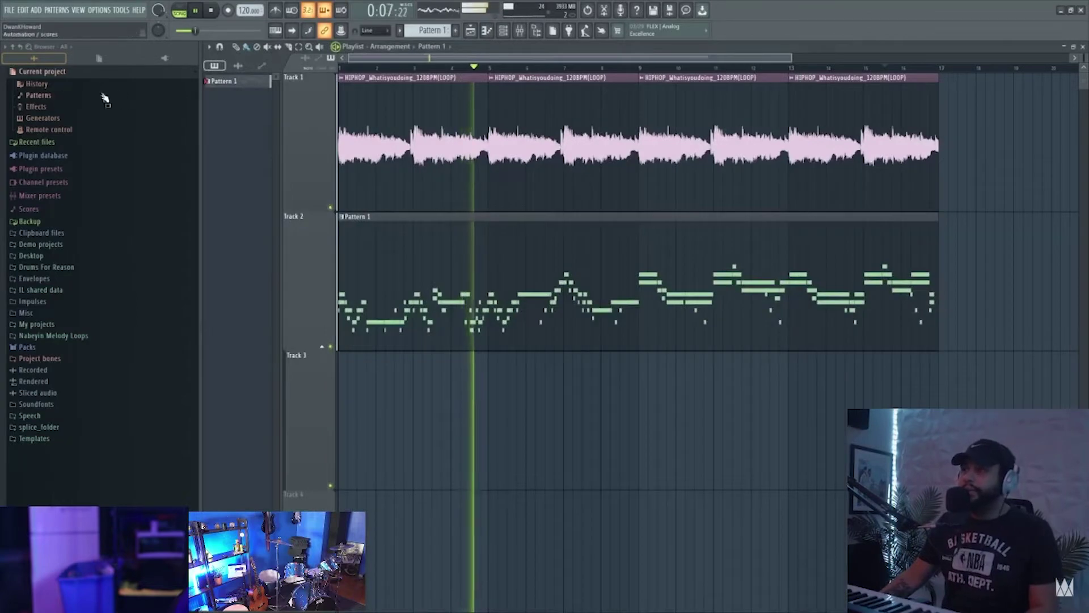
# Browse Drums For Reason to the Kount Drums Volume 4 one-shot snares and preview Jangle Clap 2.
pyautogui.click(54, 267)
pyautogui.scroll(-5, 58, 282)
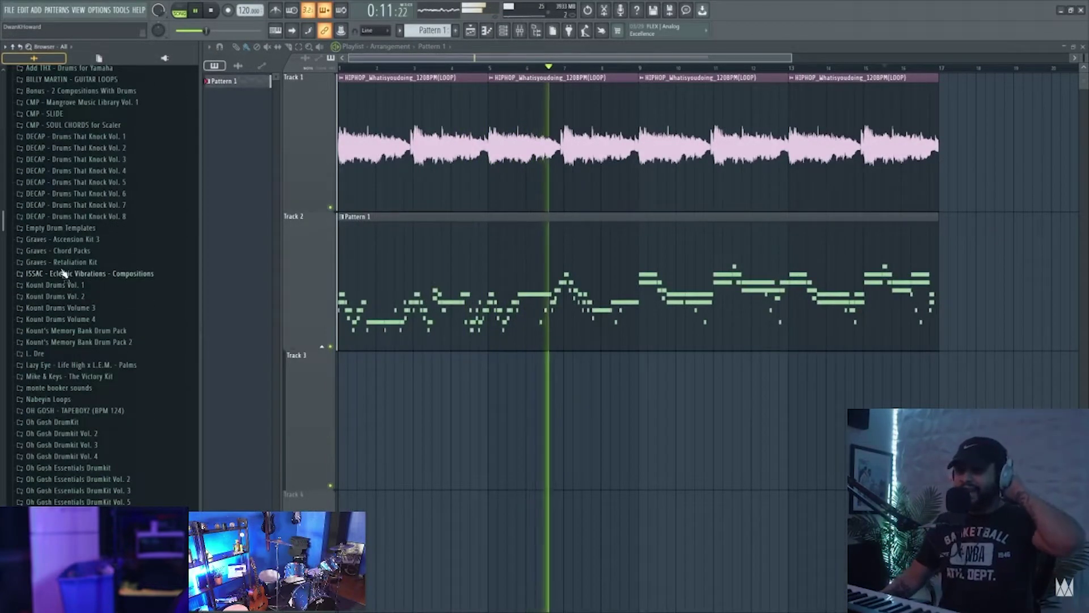
pyautogui.click(73, 318)
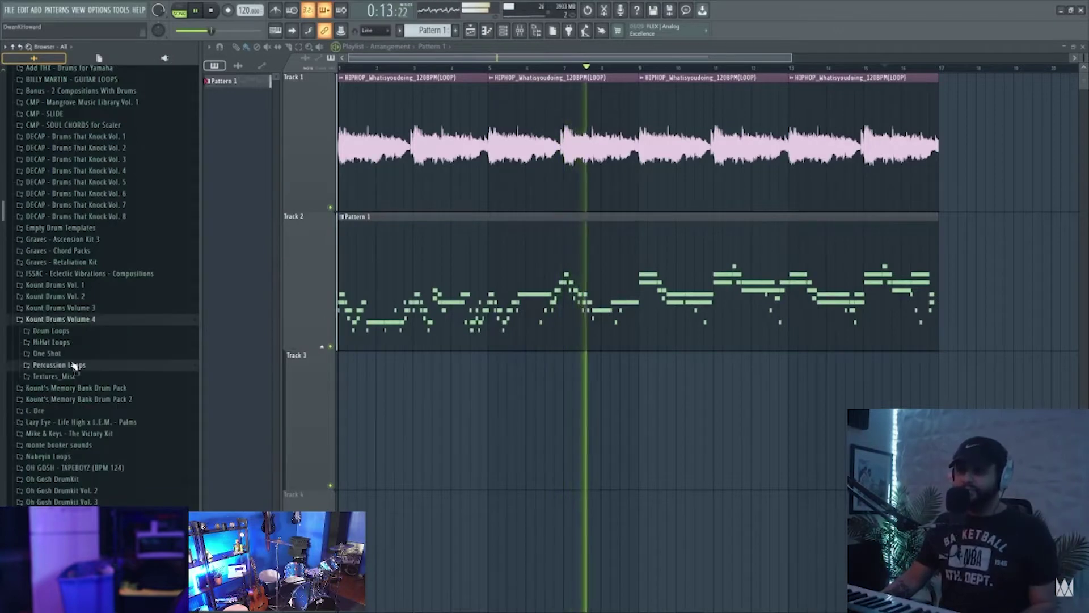
pyautogui.click(72, 364)
pyautogui.click(70, 355)
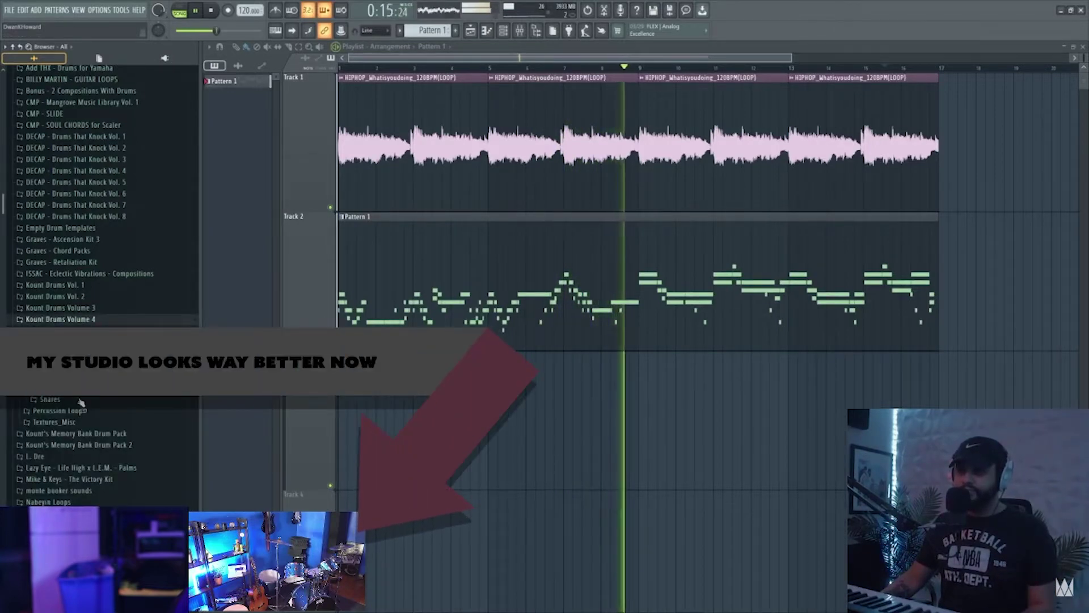
pyautogui.click(50, 399)
pyautogui.click(92, 474)
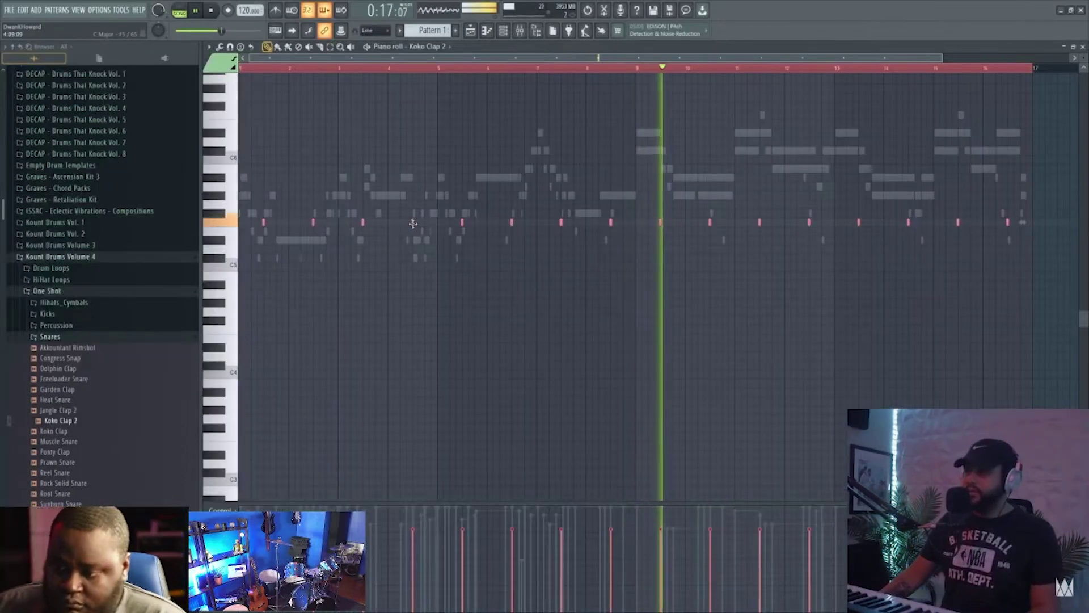
# Try the Koko Clap 2 notes one semitone higher, move them back down, and return to the channel rack.
pyautogui.moveTo(413, 224); pyautogui.dragTo(415, 214)
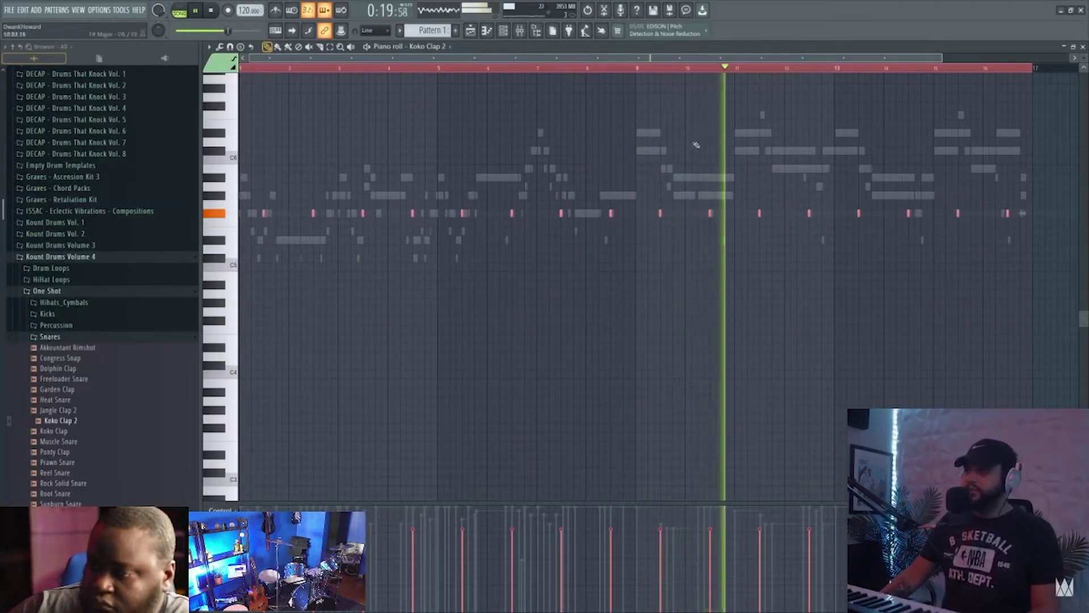
pyautogui.moveTo(411, 212); pyautogui.dragTo(413, 222)
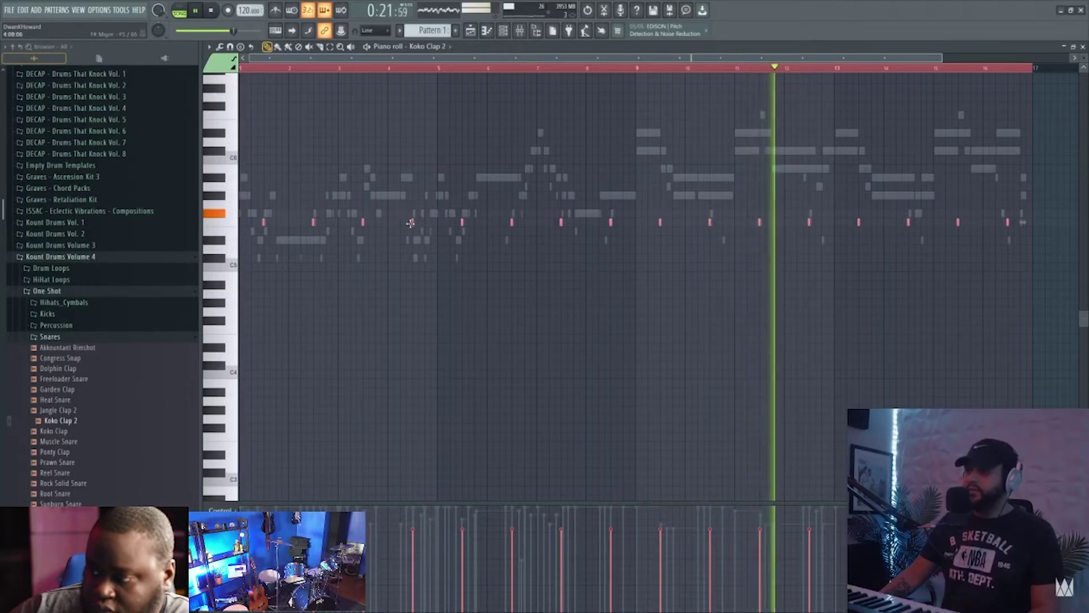
pyautogui.click(1081, 50)
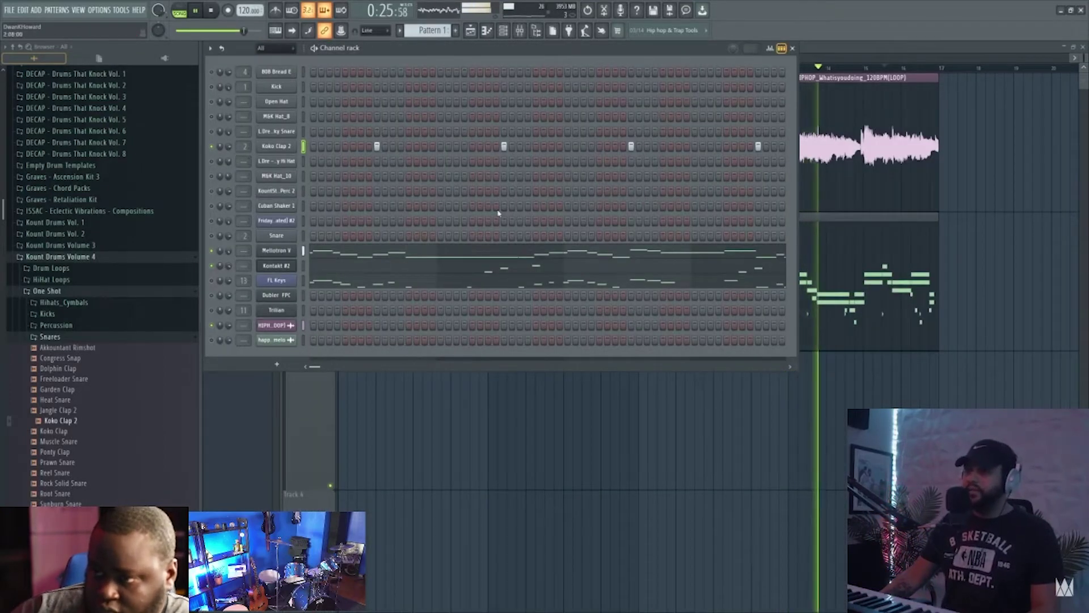
# Add three Girth Open Hat notes on A4 within bar 3 of the pattern.
pyautogui.click(276, 175)
pyautogui.click(239, 125)
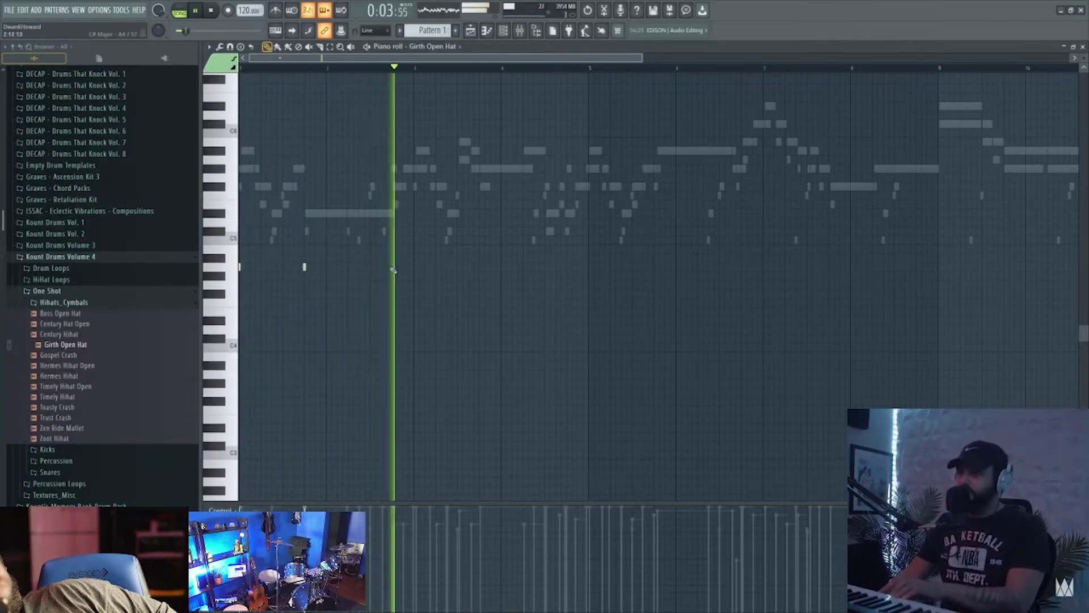
pyautogui.click(414, 266)
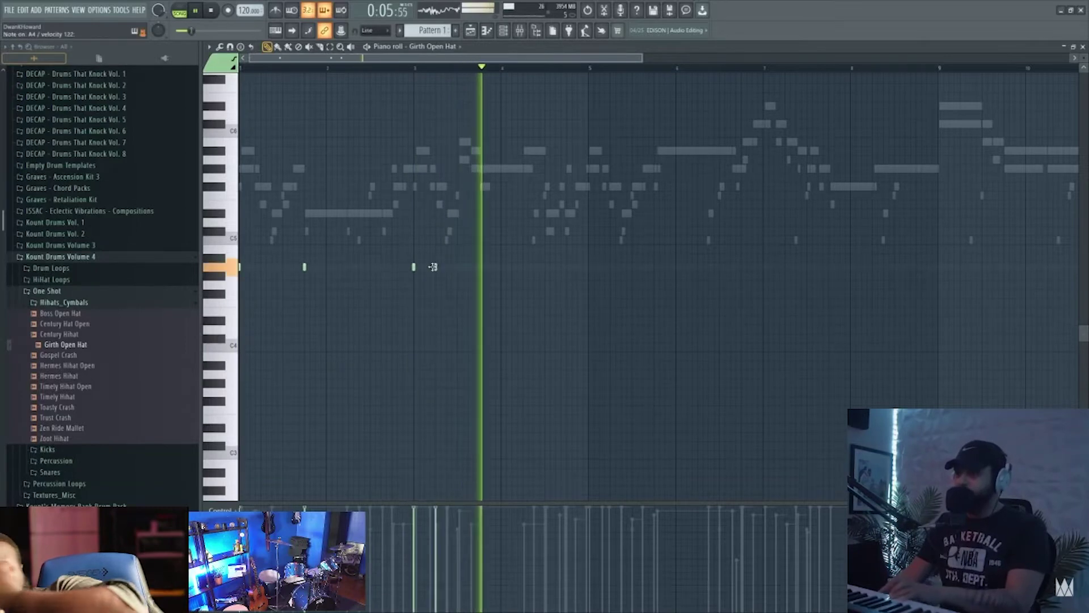
pyautogui.click(435, 267)
pyautogui.click(480, 267)
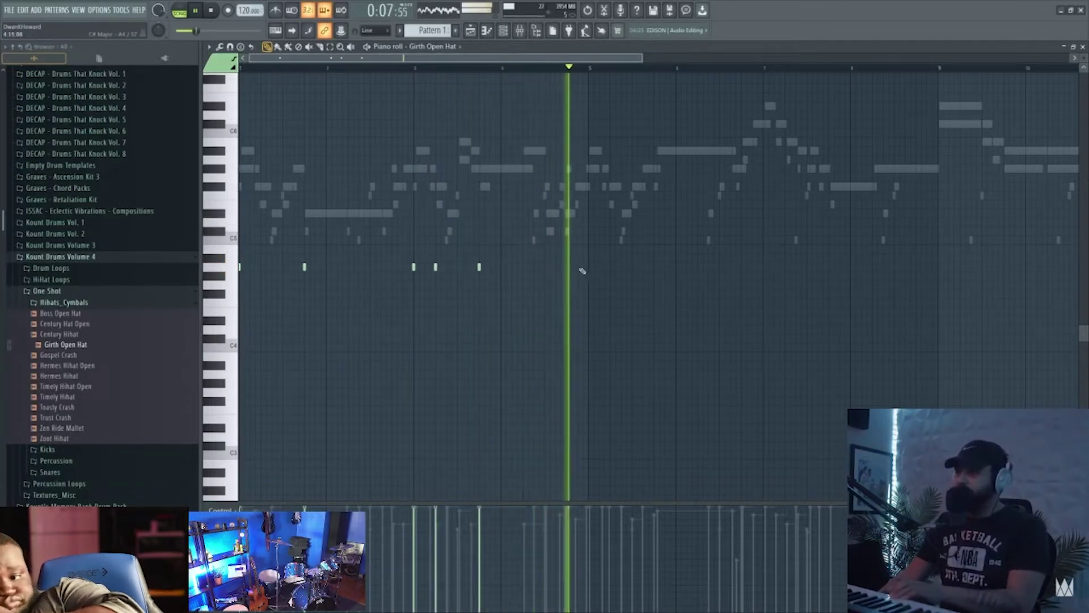
# Select the first four bars of Girth Open Hat notes, duplicate them twice through bar 12, and close the piano roll.
pyautogui.click(330, 46)
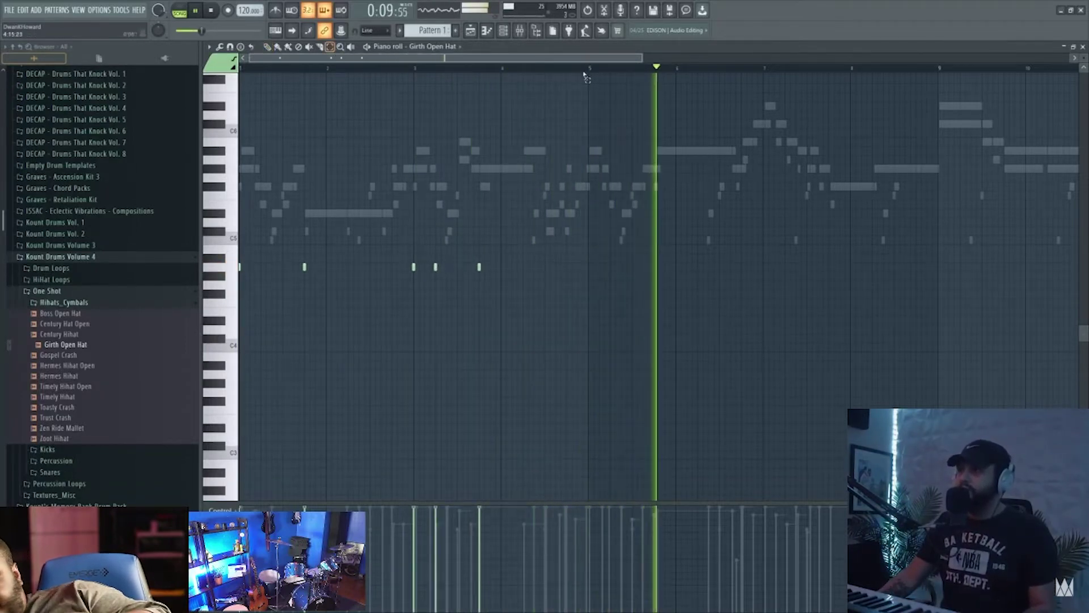
pyautogui.hotkey('ctrl', 'a')
pyautogui.hotkey('ctrl', 'b')
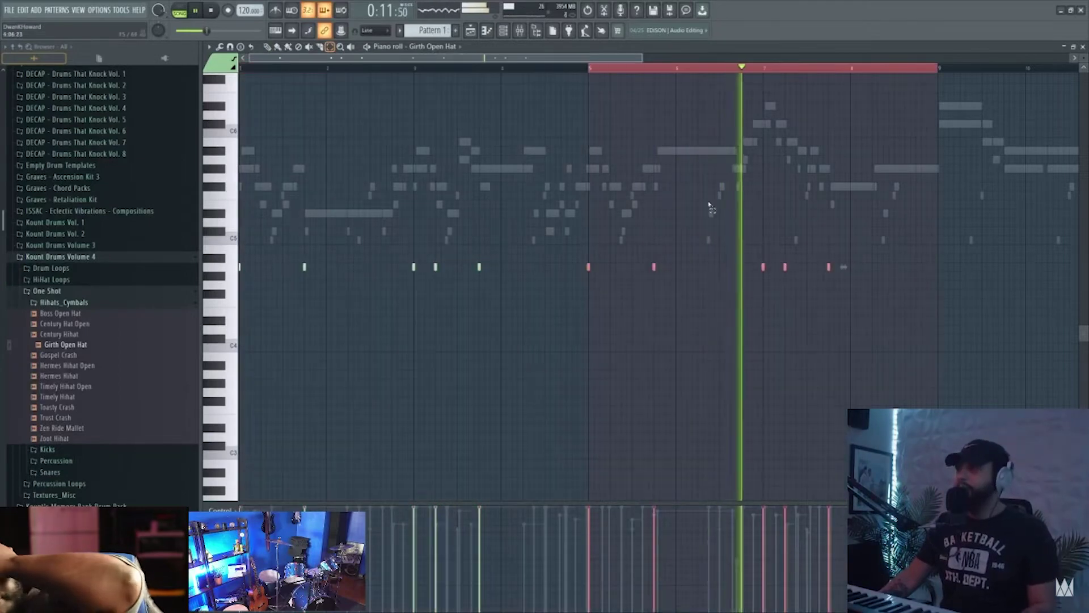
pyautogui.hotkey('ctrl', 'b')
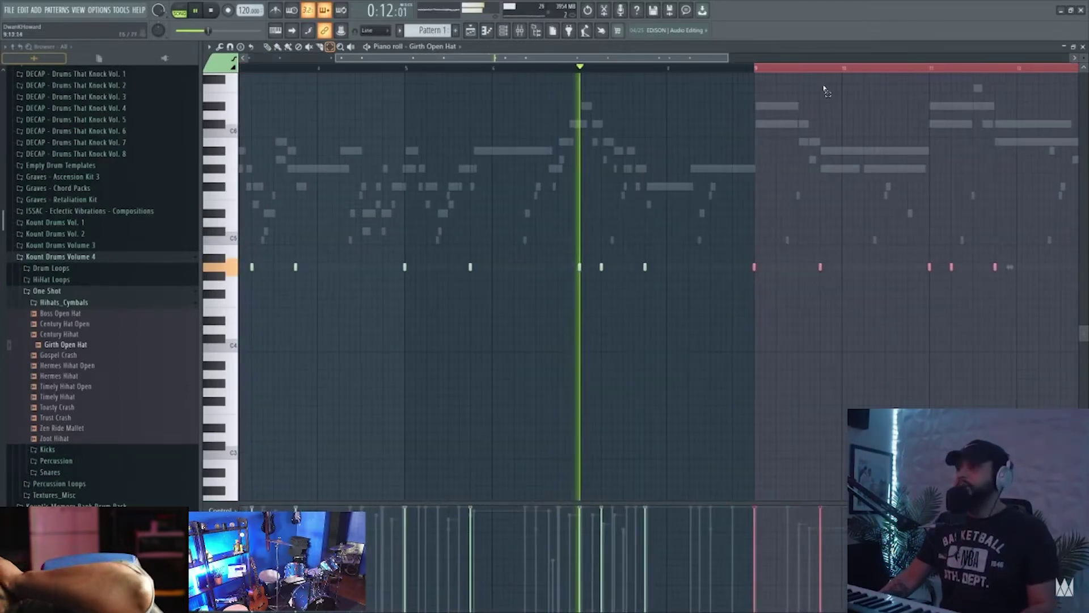
pyautogui.click(1083, 47)
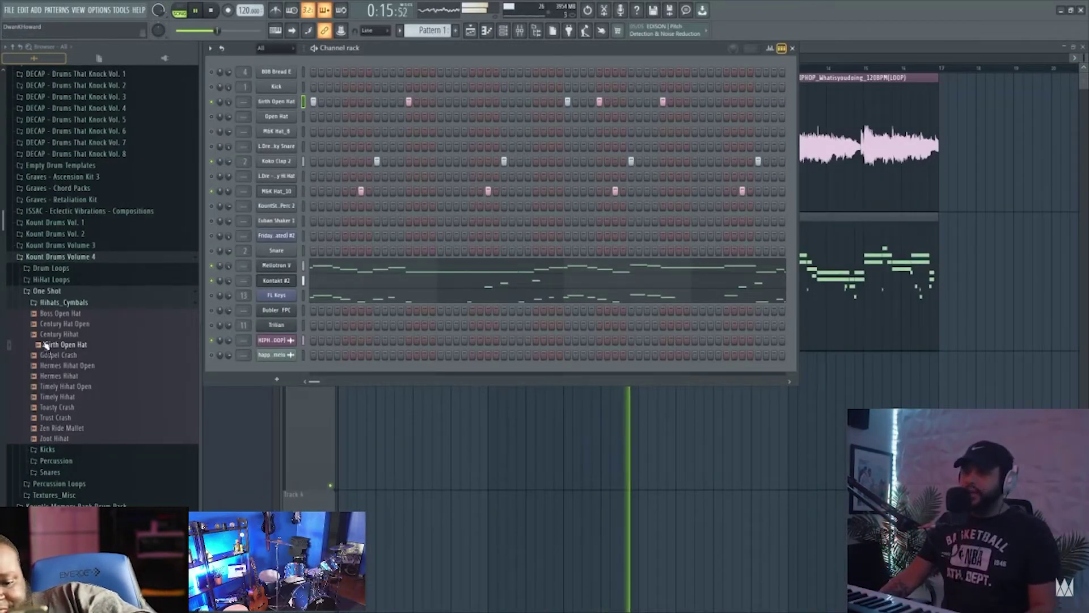
# Open the Beat Timer effect on the Master track's slot 9.
pyautogui.scroll(-3, 46, 344)
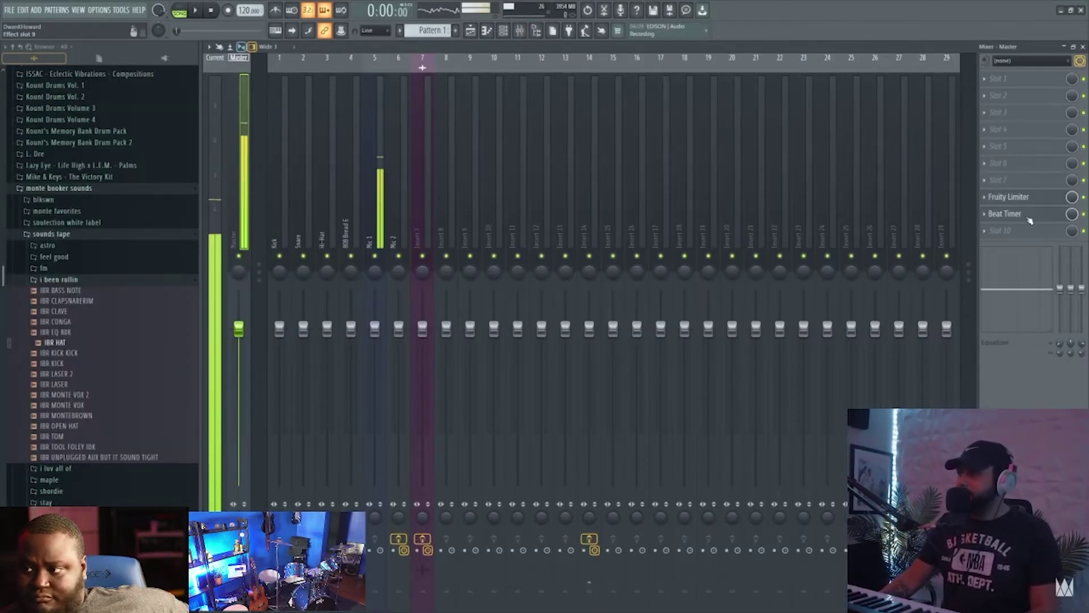
pyautogui.click(987, 216)
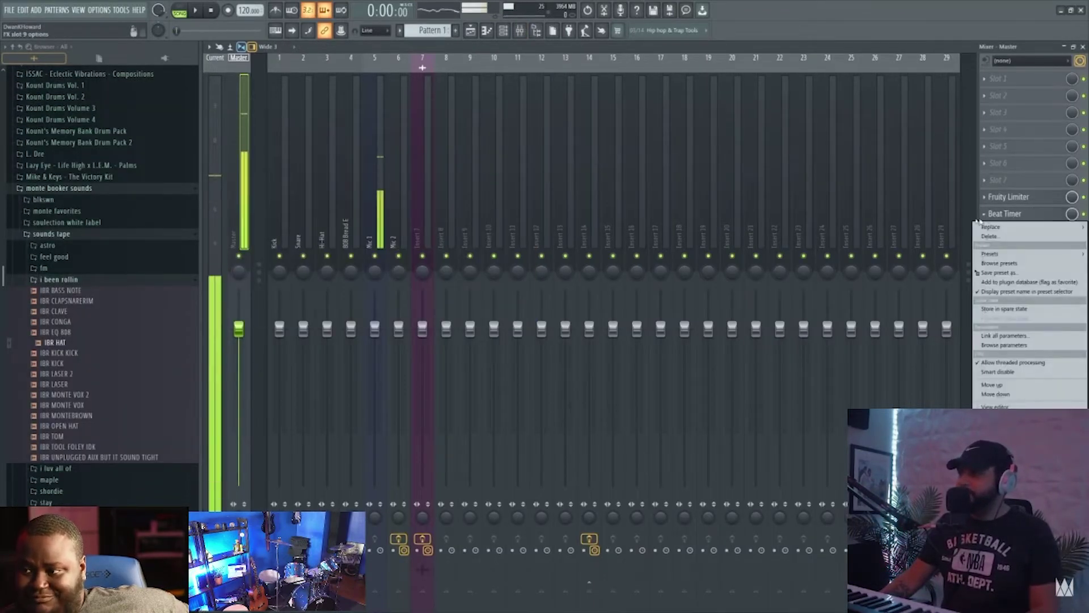
pyautogui.click(1004, 213)
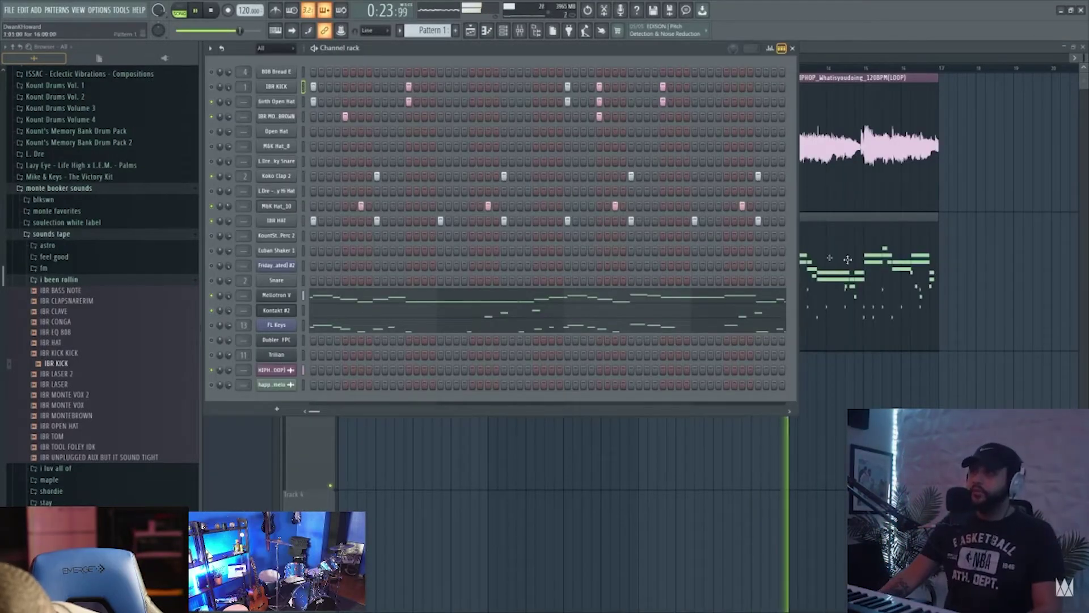
# Transpose all IBR KICK notes up from A4 to C5 in the piano roll and close it.
pyautogui.rightClick(283, 86)
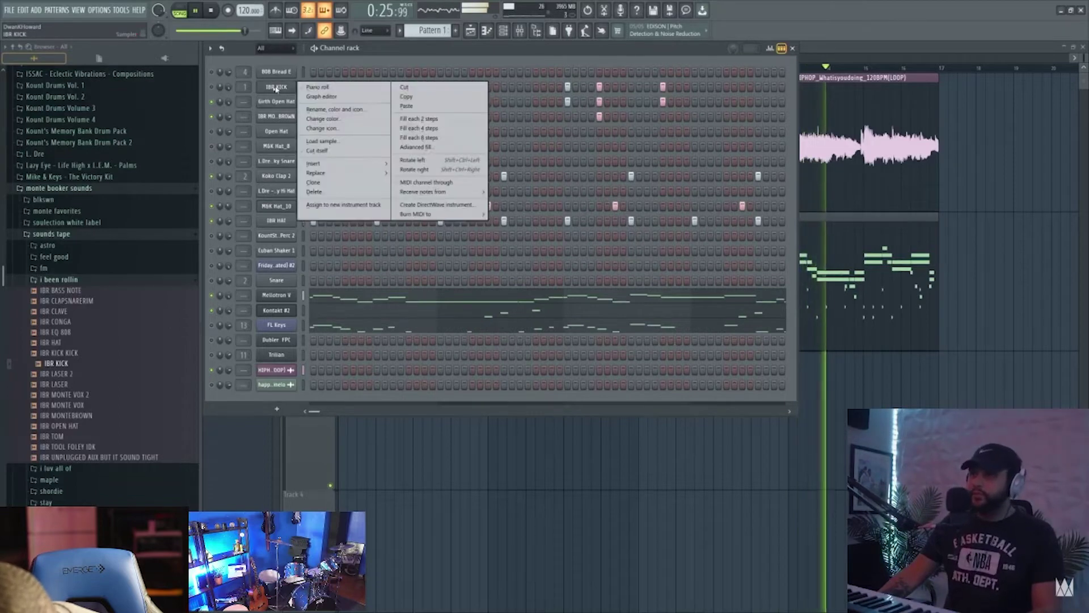
pyautogui.click(304, 85)
pyautogui.moveTo(244, 268); pyautogui.dragTo(234, 233)
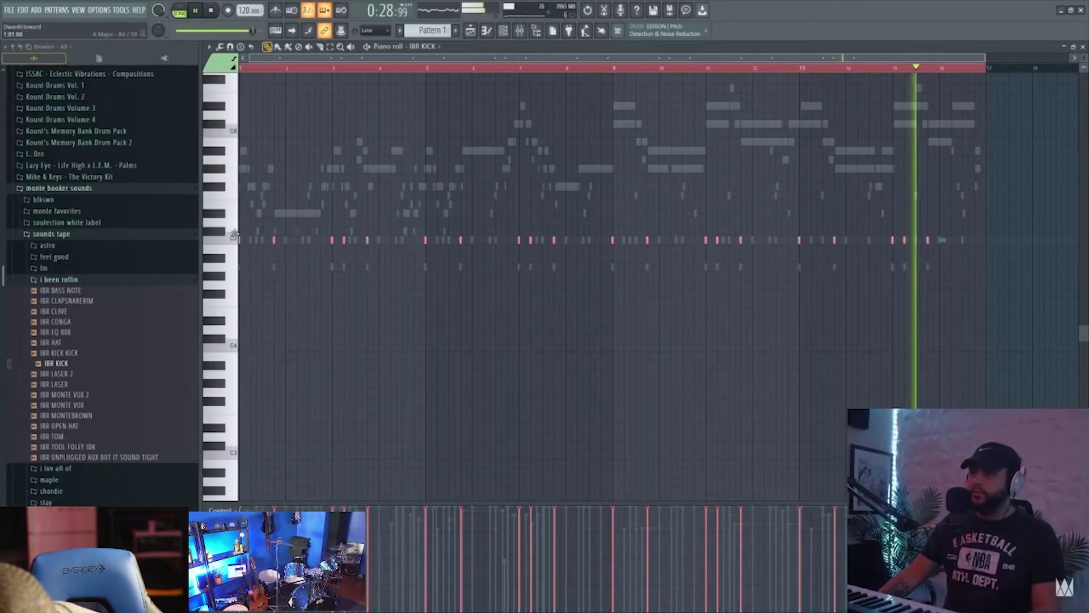
pyautogui.click(1083, 47)
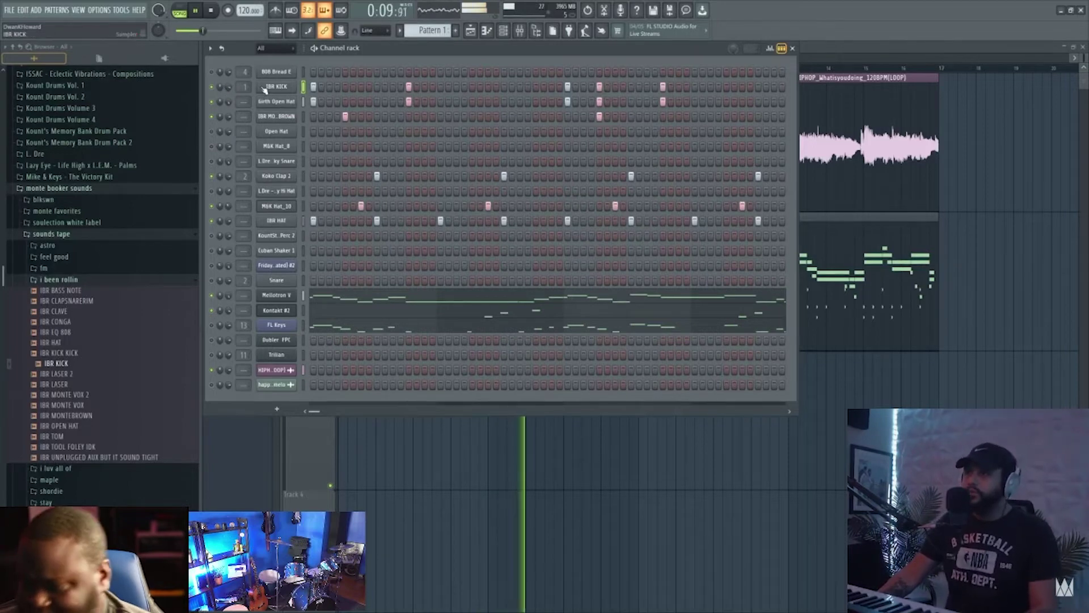
pyautogui.click(265, 88)
pyautogui.click(313, 189)
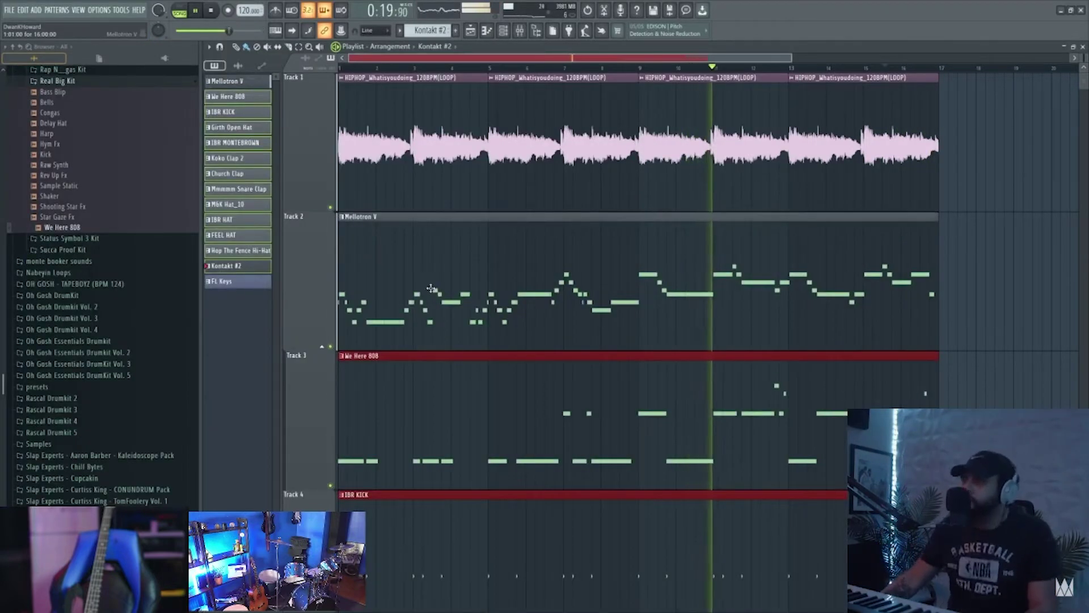
pyautogui.scroll(3, 393, 239)
pyautogui.scroll(-3, 392, 239)
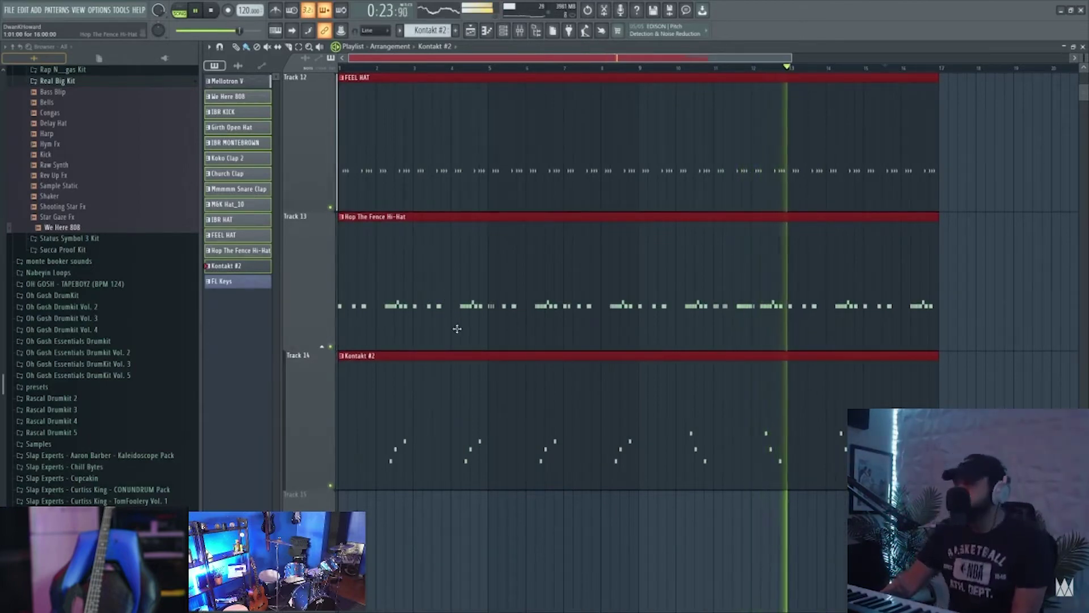
pyautogui.scroll(-2, 948, 86)
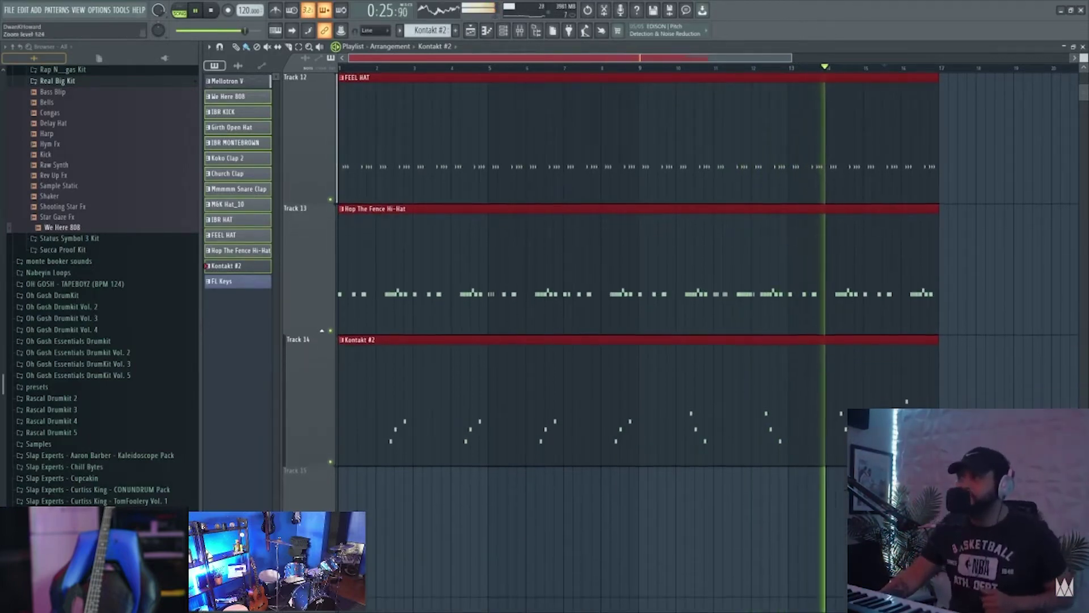
pyautogui.scroll(3, 596, 215)
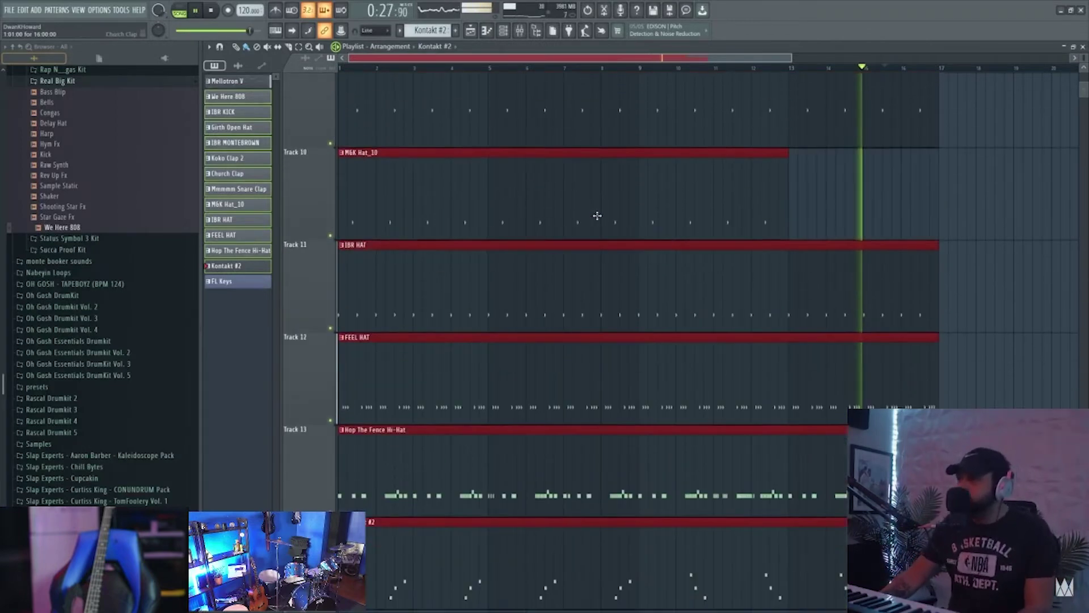
pyautogui.doubleClick(466, 207)
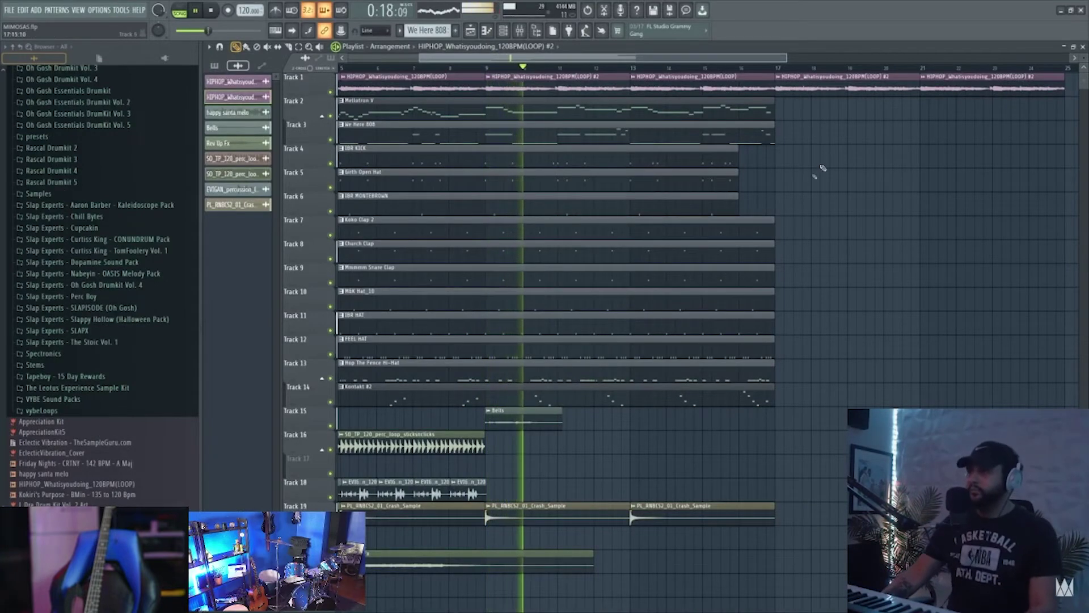
# On Track 1, swap the bar 13 clip for the (LOOP) #2 version and the clips at bars 17 and 21 for the original (LOOP).
pyautogui.rightClick(702, 78)
pyautogui.click(647, 84)
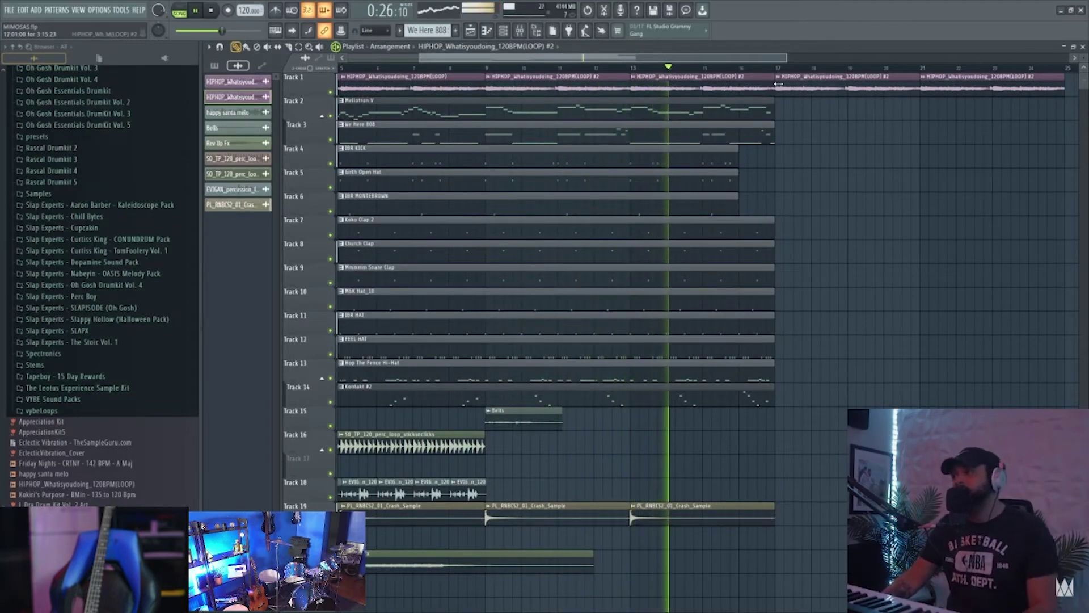
pyautogui.moveTo(786, 58); pyautogui.dragTo(872, 58)
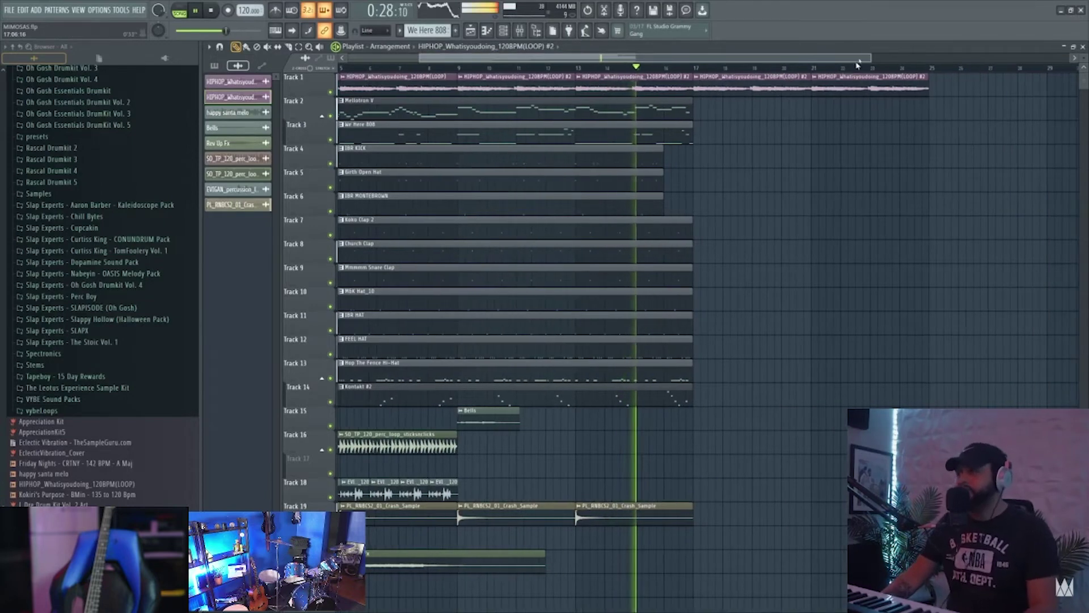
pyautogui.rightClick(769, 83)
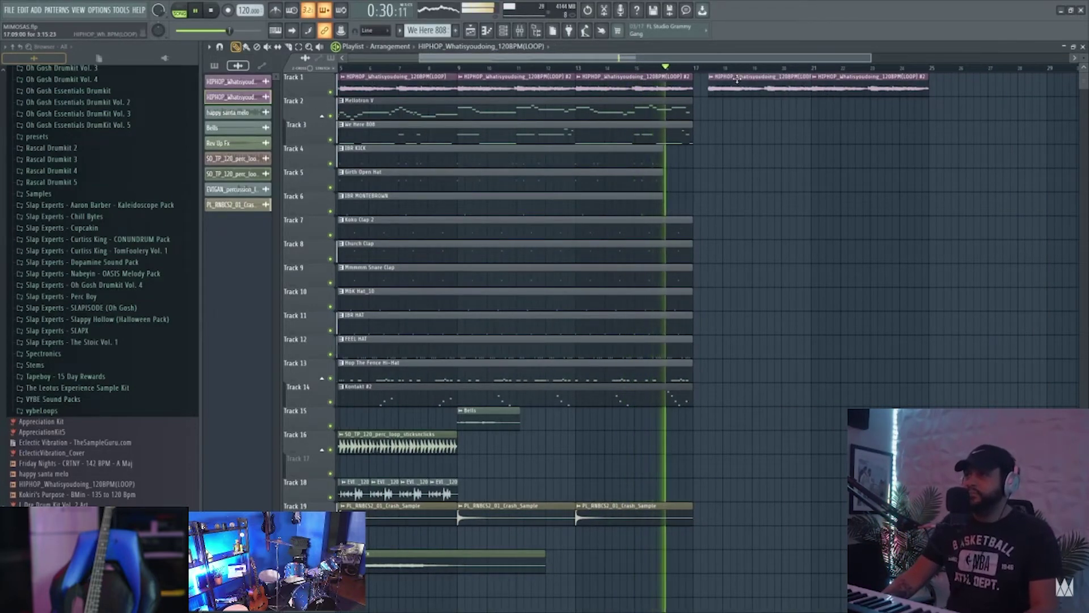
pyautogui.click(755, 87)
pyautogui.moveTo(755, 86); pyautogui.dragTo(893, 87)
pyautogui.rightClick(888, 88)
# Replace the HIPHOP_Whatisyoudoing loop clips at bars 1 and 5 on Track 1 with the (LOOP) #2 version.
pyautogui.moveTo(505, 58); pyautogui.dragTo(433, 57)
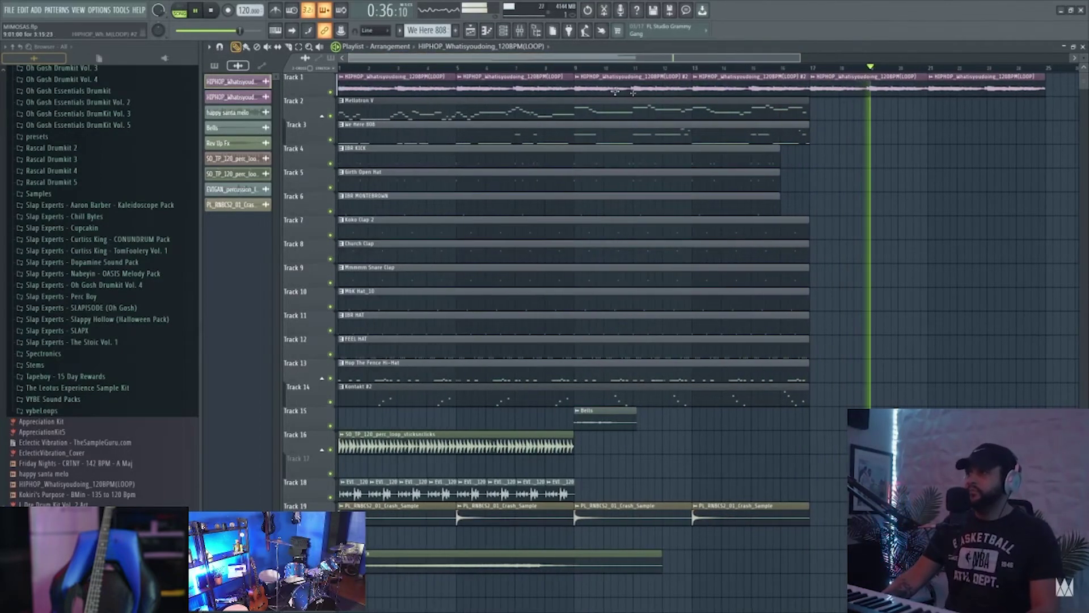
pyautogui.rightClick(489, 84)
pyautogui.rightClick(443, 84)
pyautogui.click(601, 84)
pyautogui.click(342, 81)
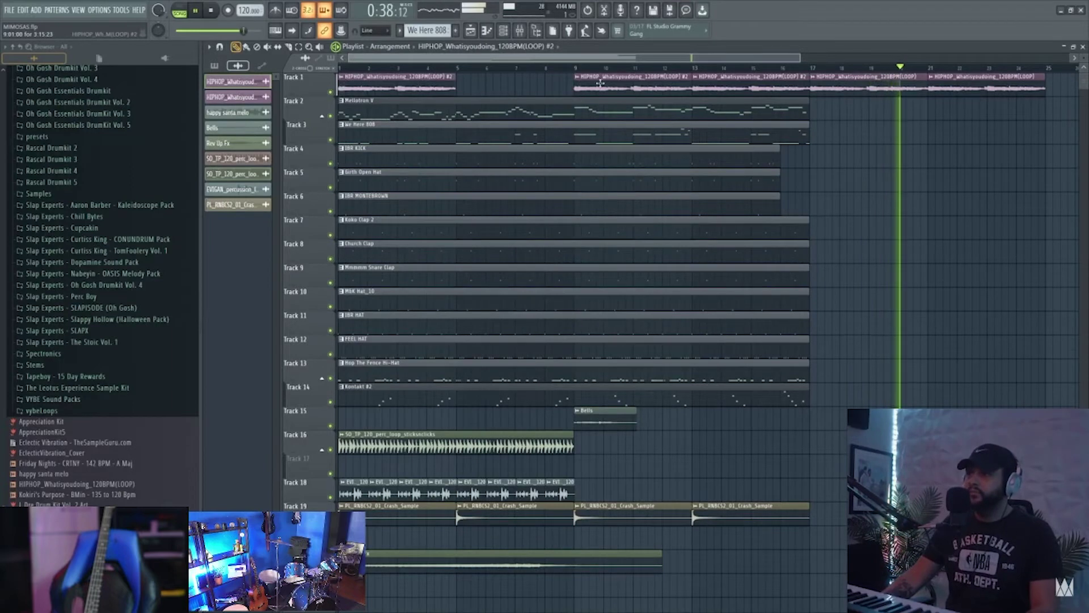
pyautogui.click(503, 80)
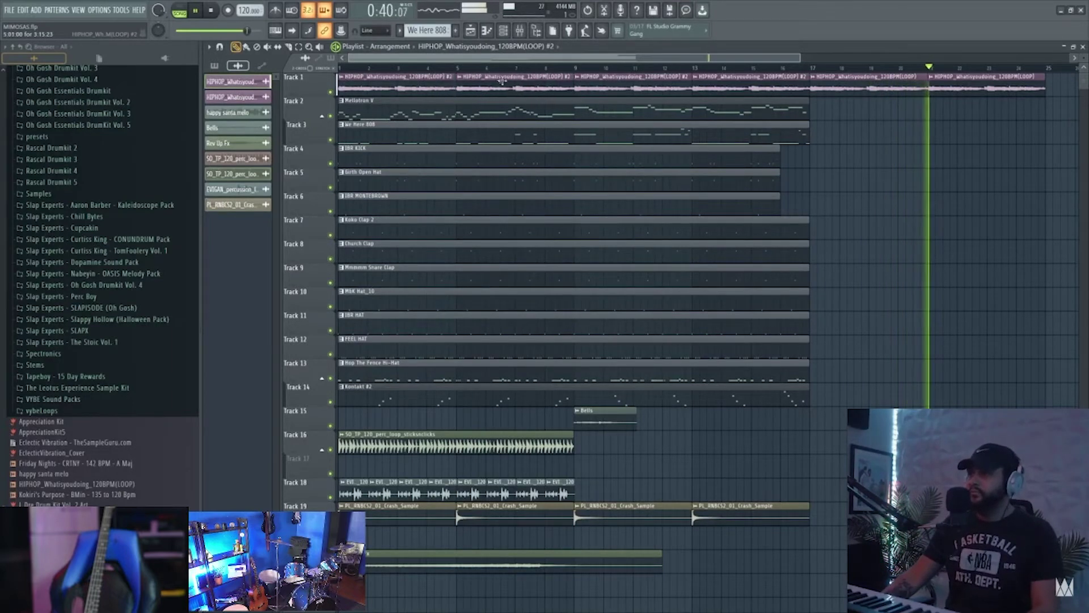
# Remove the (LOOP) #2 clips at bars 9 and 13 on Track 1.
pyautogui.rightClick(624, 83)
pyautogui.rightClick(719, 84)
pyautogui.hotkey('ctrl', 'z')
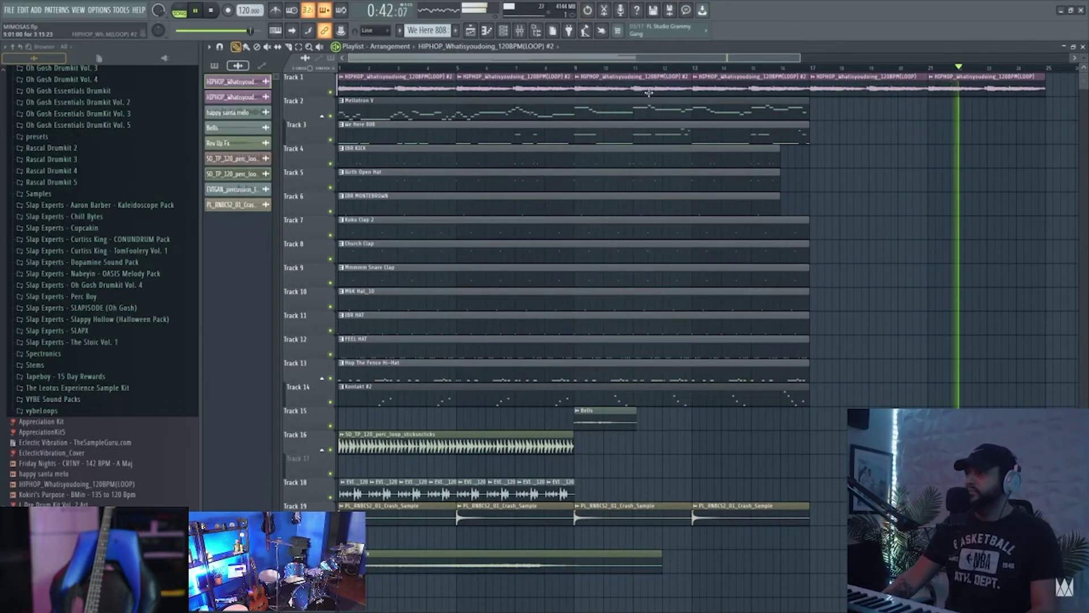
pyautogui.rightClick(655, 87)
pyautogui.rightClick(720, 89)
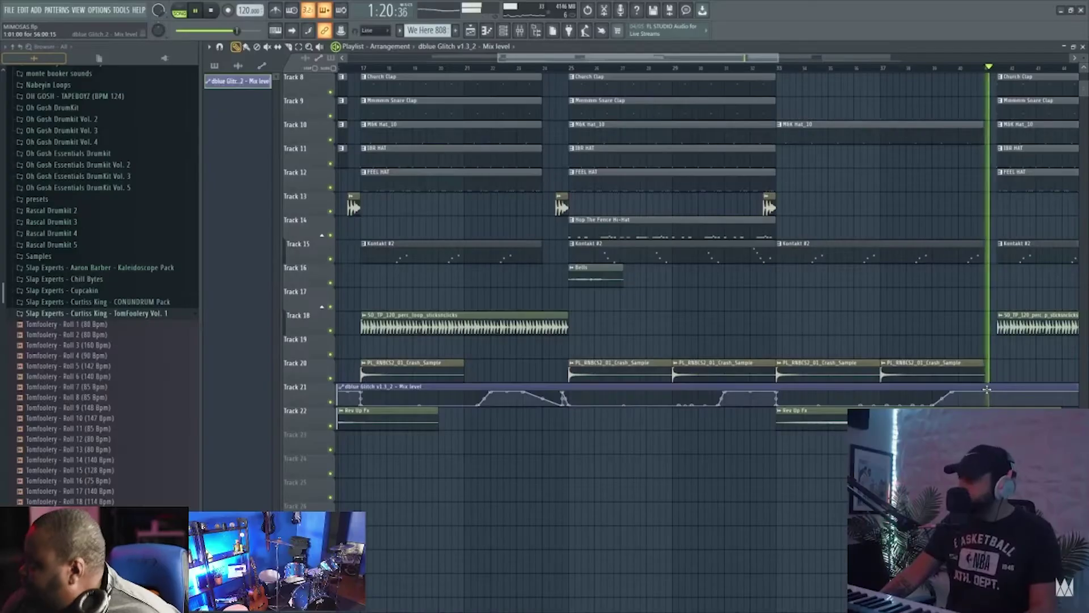
# Play the arrangement from about bar 40 and review its closing sections and the dblue Glitch mix-level automation on Track 21.
pyautogui.moveTo(603, 60); pyautogui.dragTo(775, 60)
pyautogui.click(515, 68)
pyautogui.scroll(5, 569, 172)
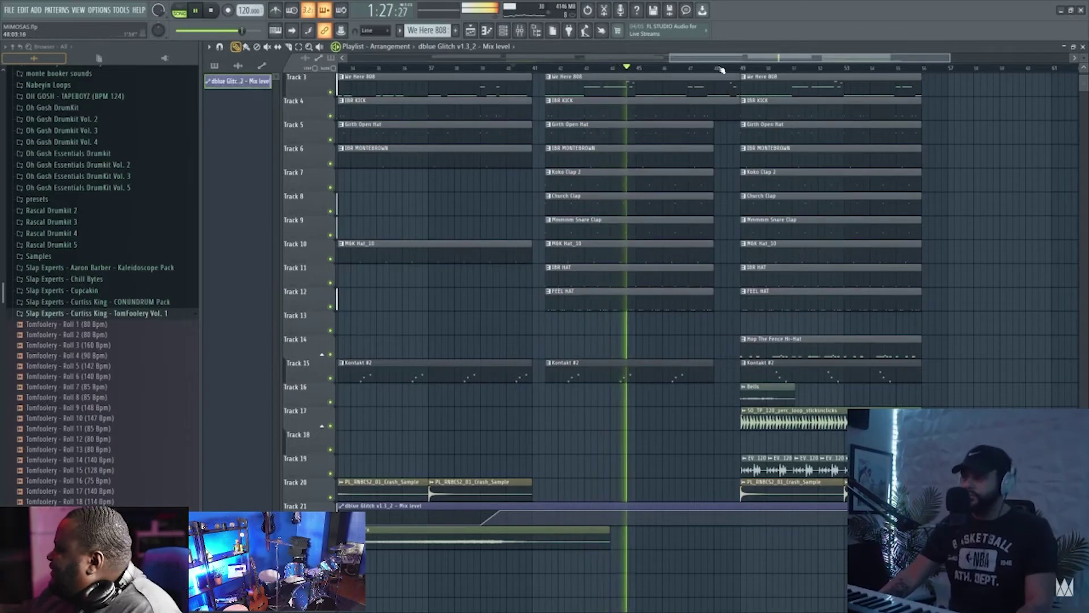
pyautogui.scroll(-5, 672, 470)
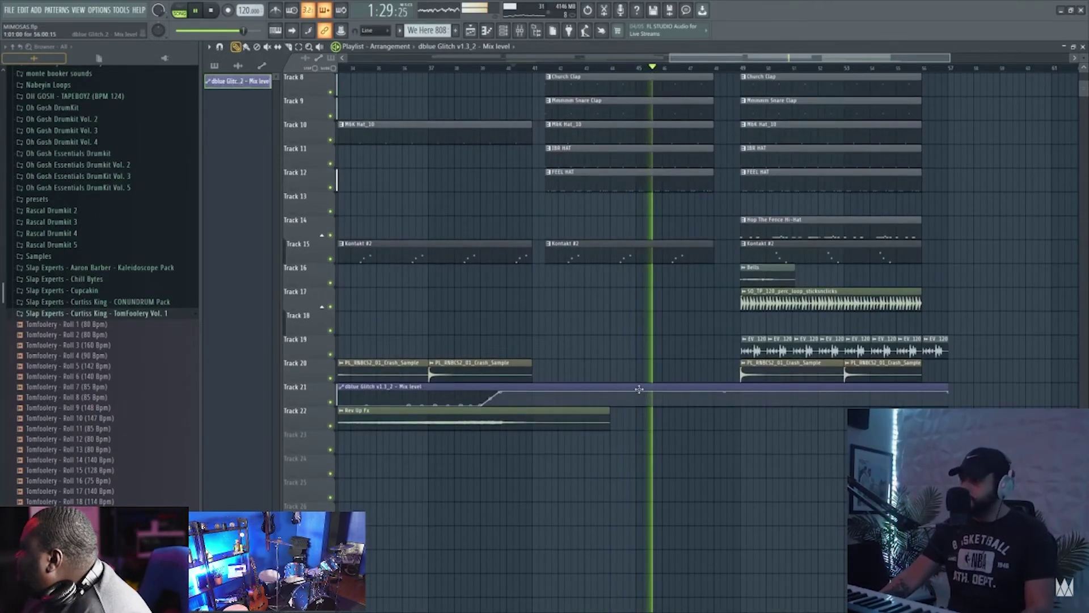
# In the dblue Glitch mix-level automation on Track 21, drop the level to minimum at bar 45 and hold it low until about bar 48.
pyautogui.rightClick(631, 391)
pyautogui.rightClick(636, 392)
pyautogui.moveTo(636, 393); pyautogui.dragTo(636, 424)
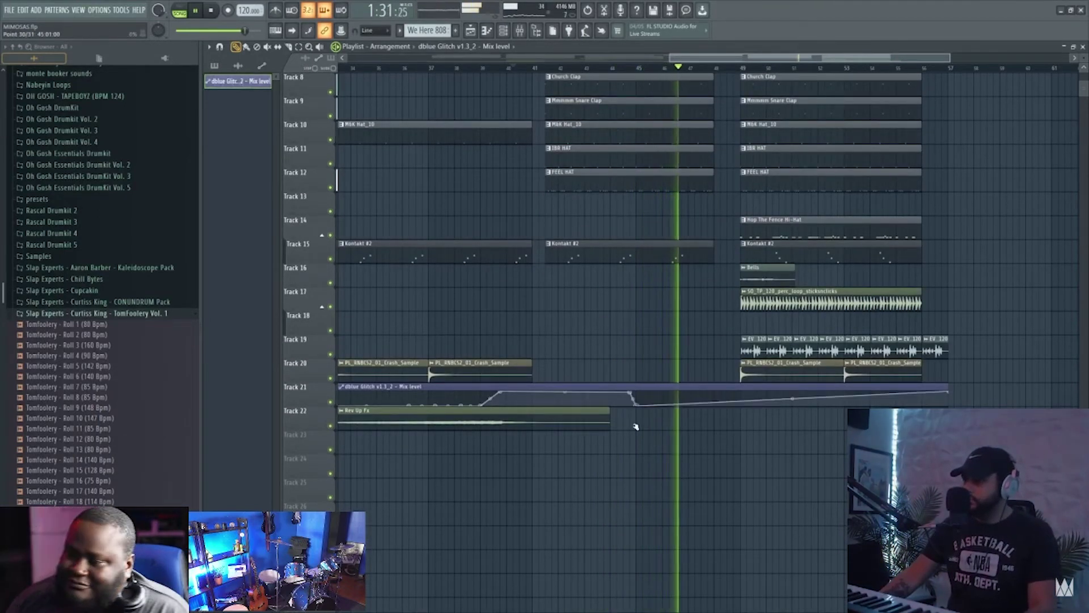
pyautogui.rightClick(655, 404)
pyautogui.rightClick(728, 405)
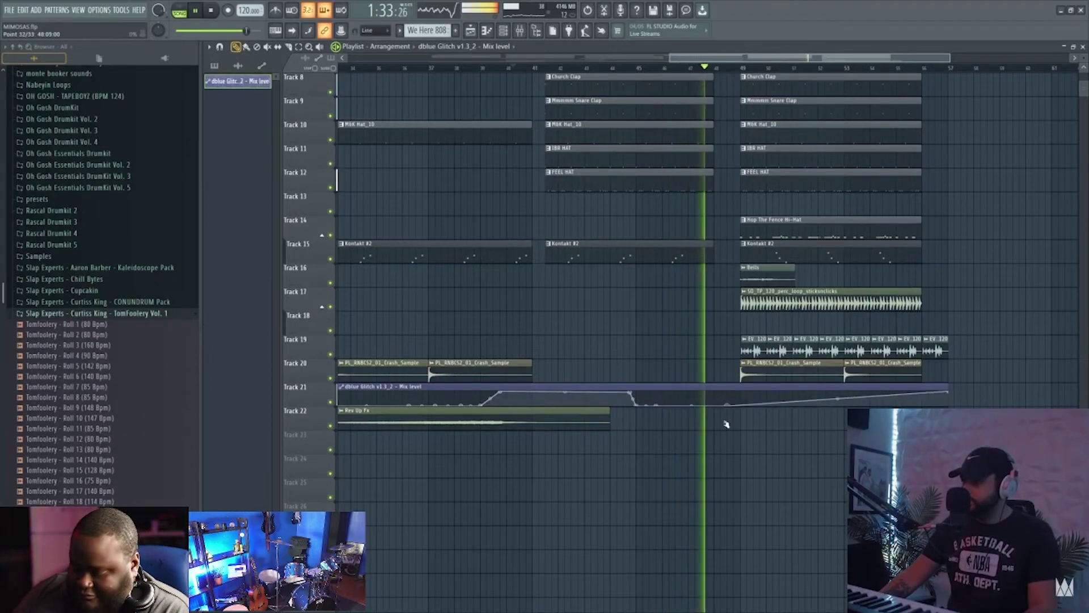
# Add automation points that ramp the Glitch mix level from its minimum just before bar 49 up to a high level at bar 49.
pyautogui.rightClick(715, 404)
pyautogui.rightClick(738, 392)
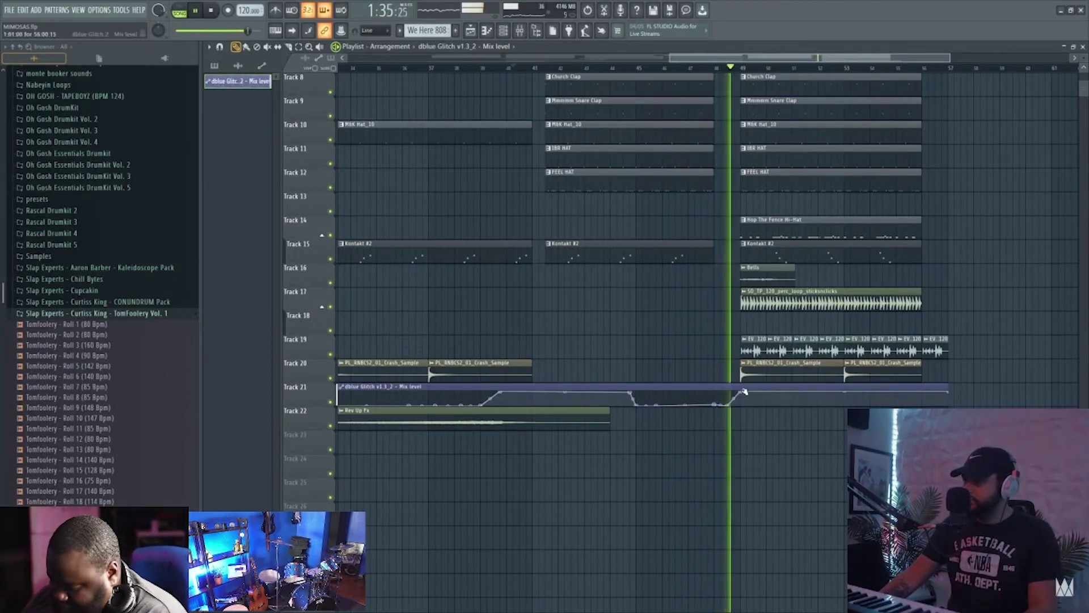
pyautogui.rightClick(743, 394)
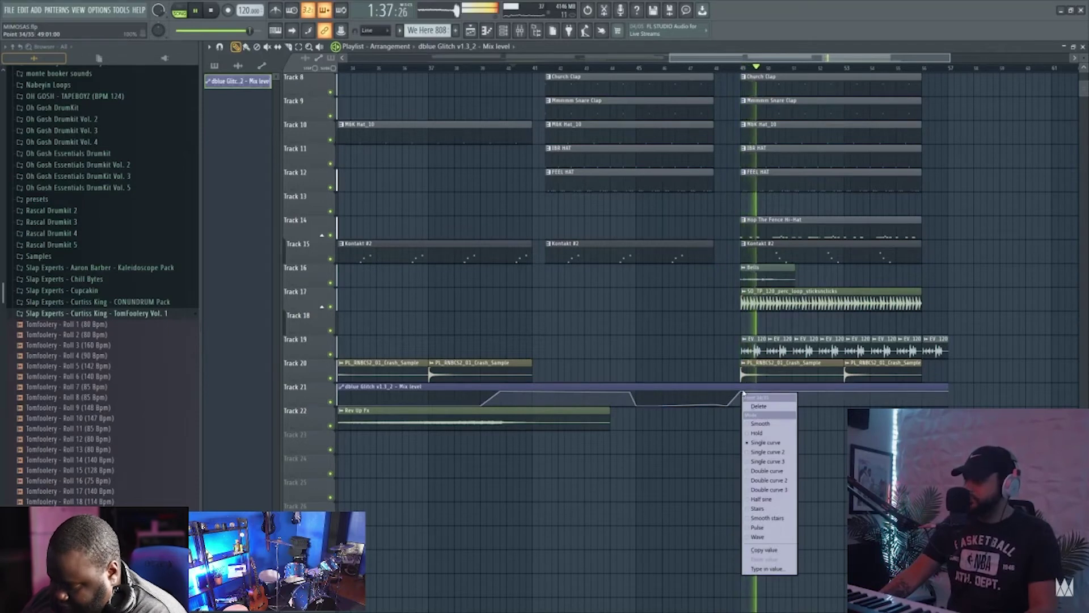
pyautogui.rightClick(746, 392)
pyautogui.hotkey('ctrl', 'z')
# Drop the Glitch mix level sharply to minimum at bar 49, right after the peak, and hold it low until about bar 54.
pyautogui.rightClick(748, 393)
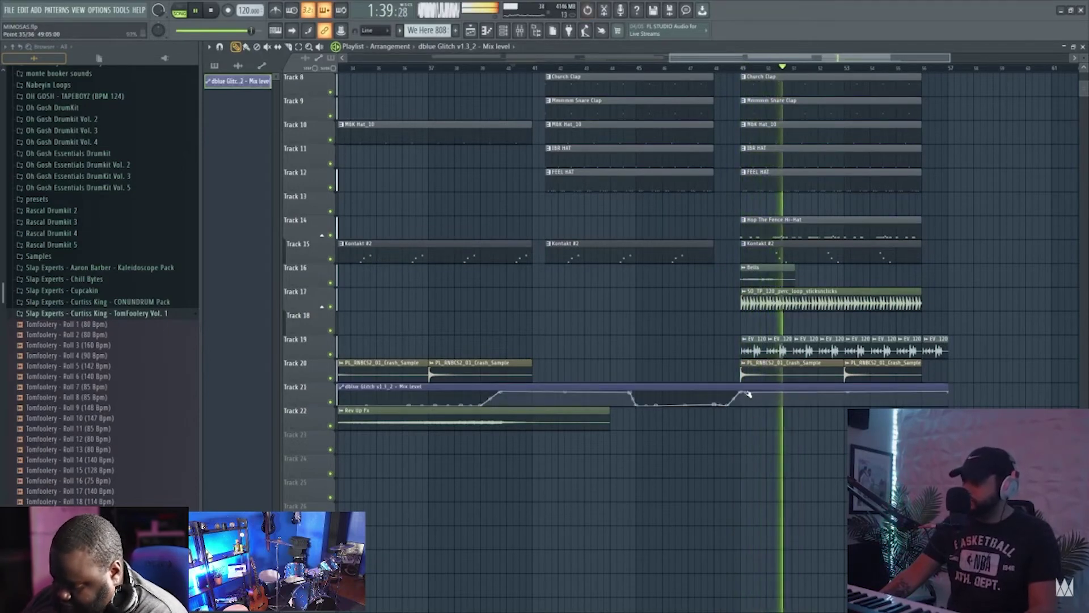
pyautogui.moveTo(748, 393); pyautogui.dragTo(742, 418)
pyautogui.rightClick(832, 401)
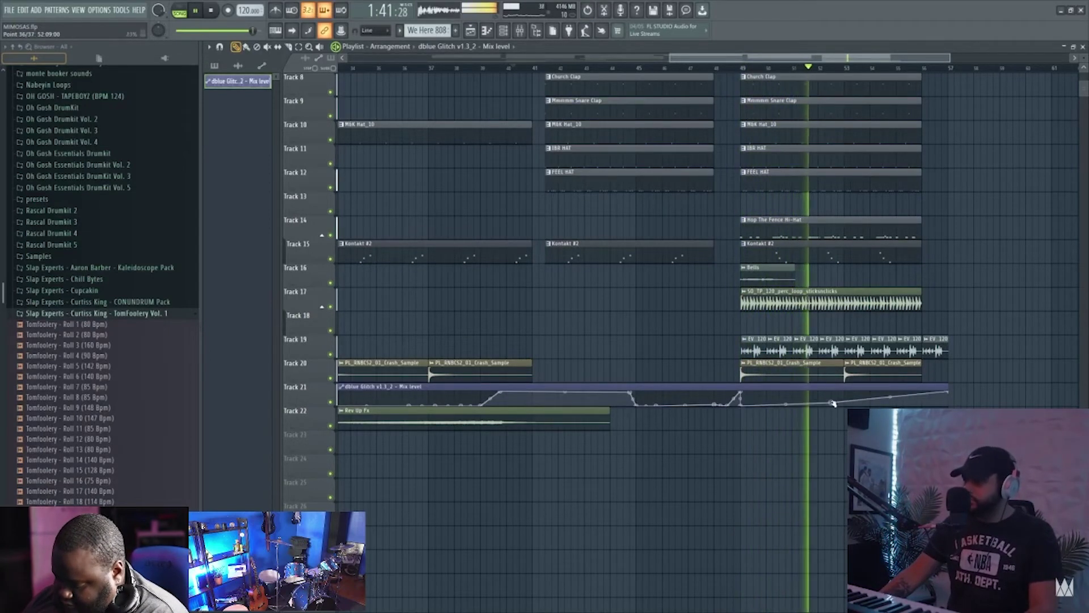
pyautogui.rightClick(872, 406)
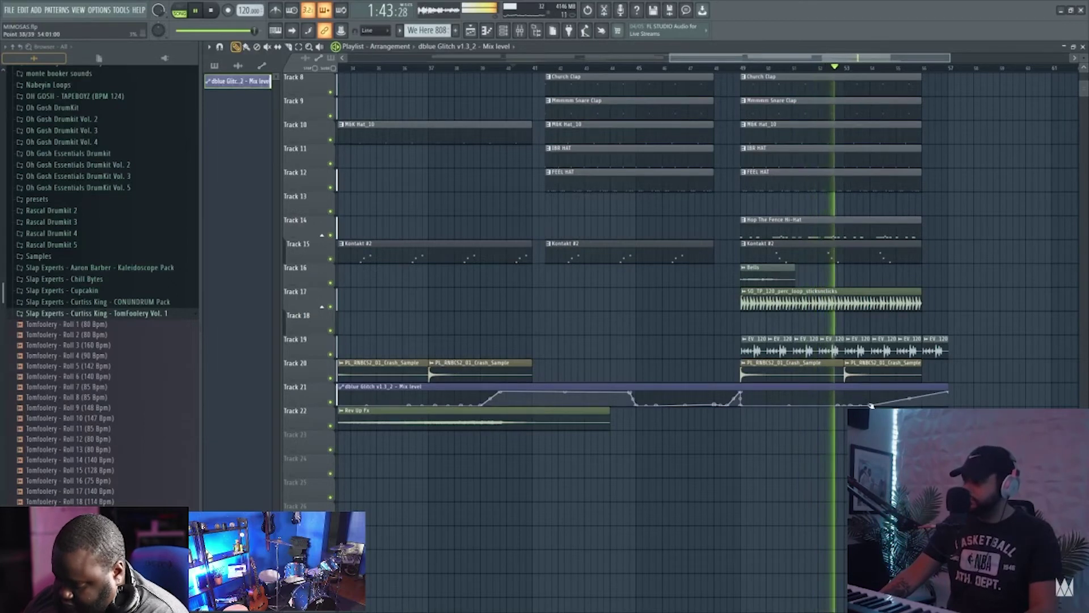